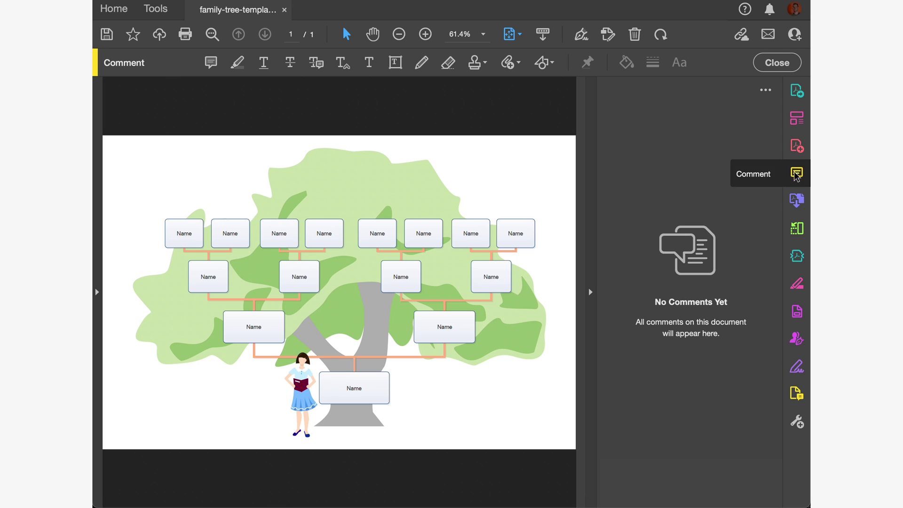
Open the commenting tools and draw an oval around the three linked Name boxes at the tree's upper left.
left_click(796, 175)
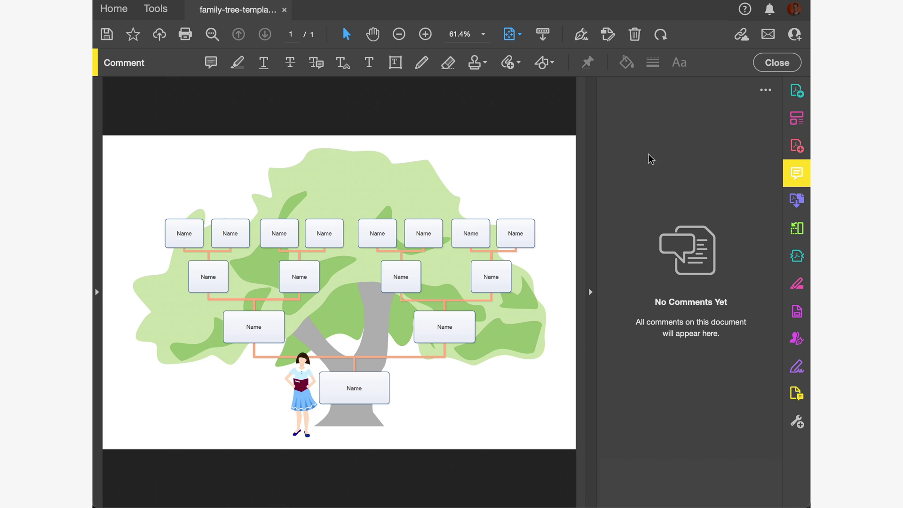
left_click(554, 65)
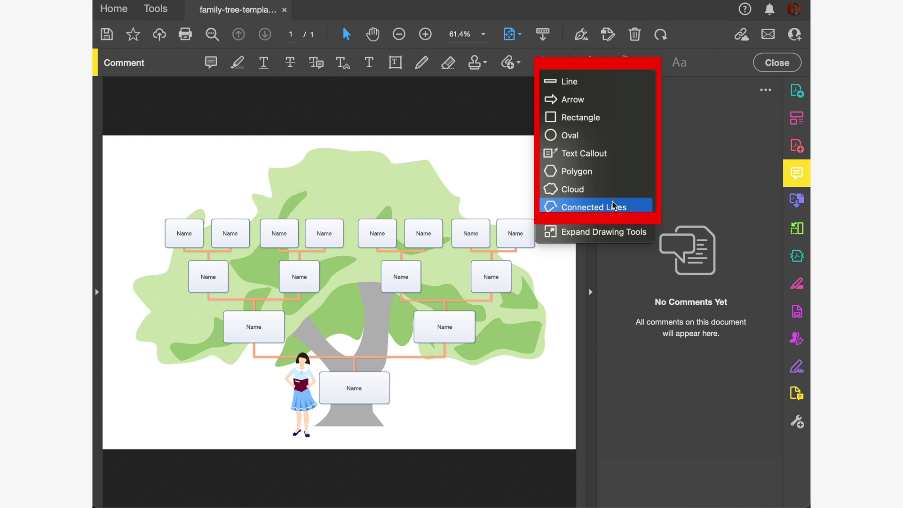
left_click(600, 137)
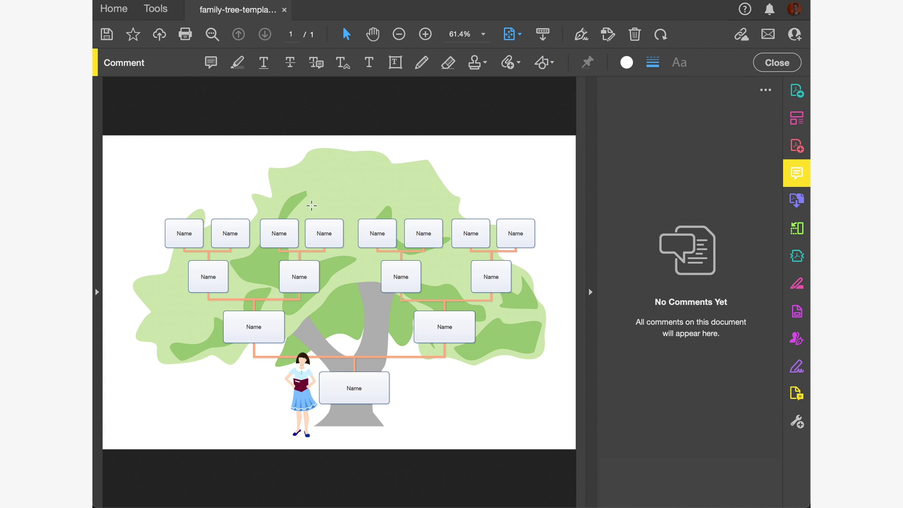
left_click_drag(153, 209, 261, 301)
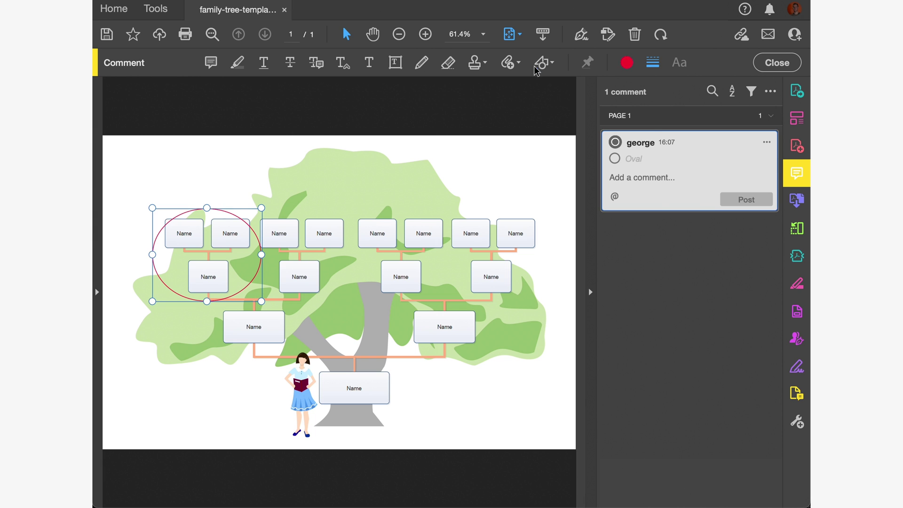
Draw an arrow between the two middle Name boxes in the second row and set its line thickness to 4 pt.
left_click(551, 66)
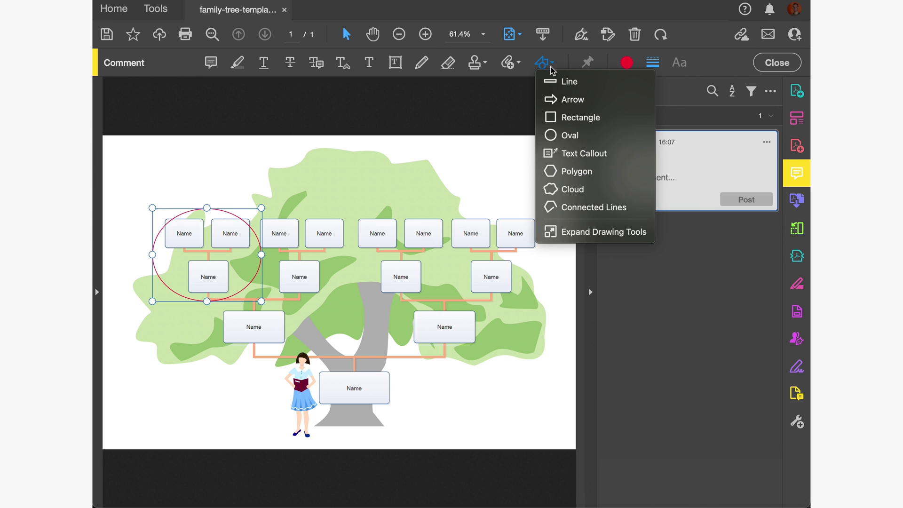
left_click(568, 100)
left_click_drag(319, 276, 382, 279)
left_click(652, 62)
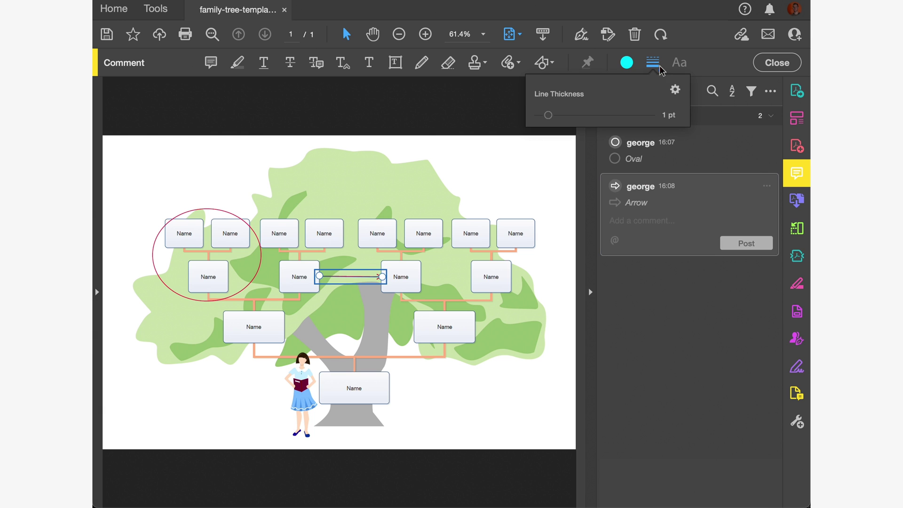
left_click_drag(557, 117, 580, 120)
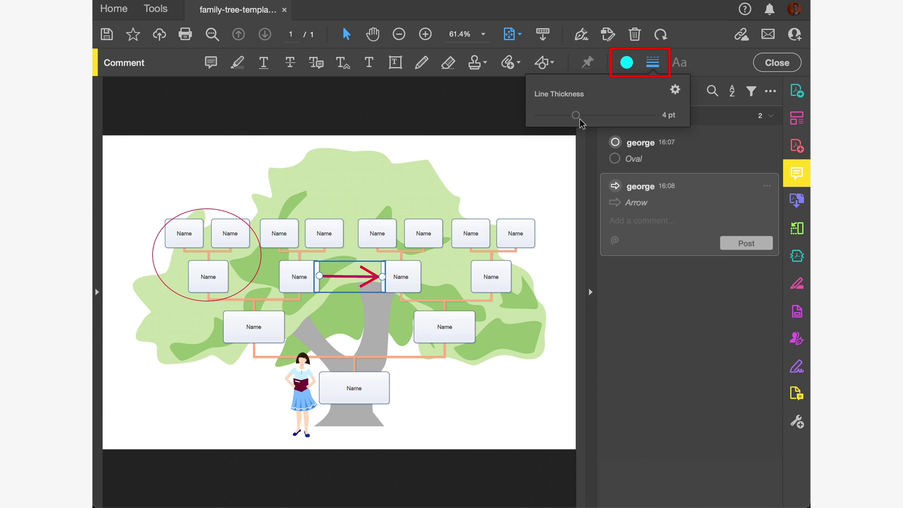
Change the arrow's color to cyan.
left_click(626, 63)
left_click(544, 126)
left_click(525, 131)
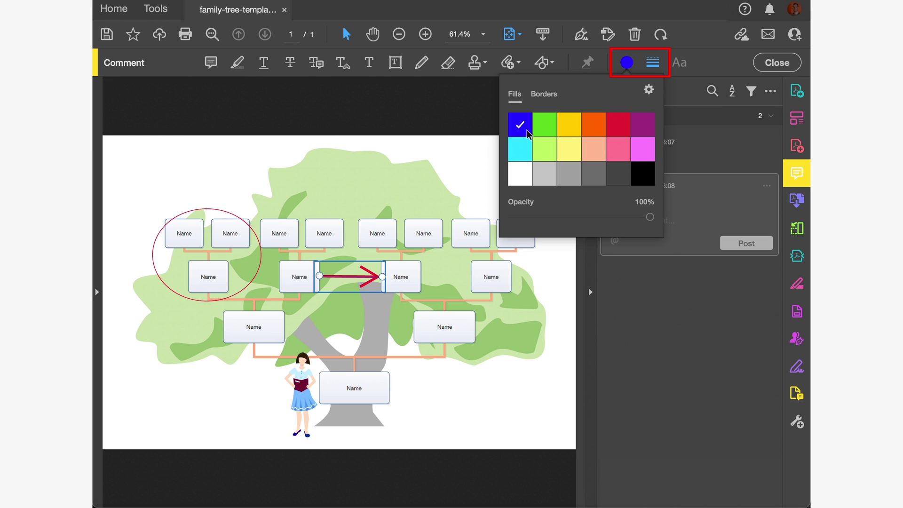
left_click(545, 96)
left_click(547, 126)
left_click(461, 173)
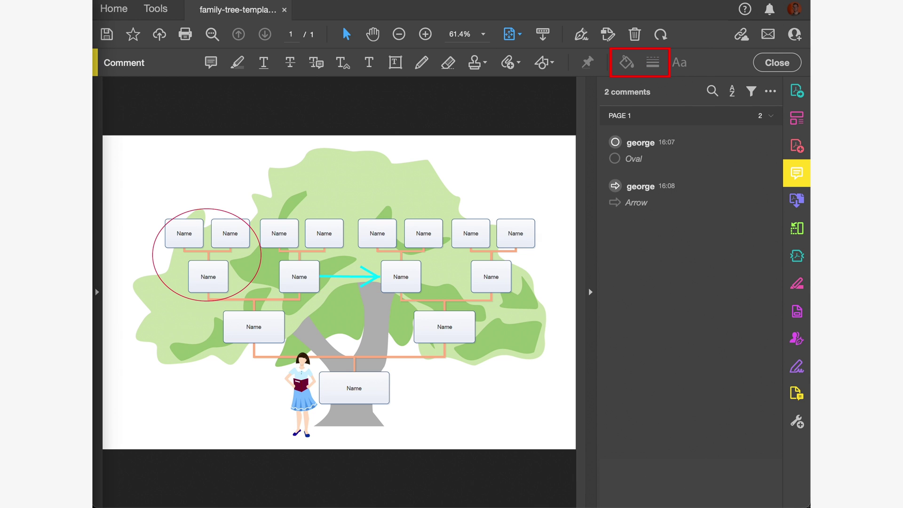
Increase the cyan arrow's line thickness slightly and lower its opacity to about 93%.
left_click(363, 278)
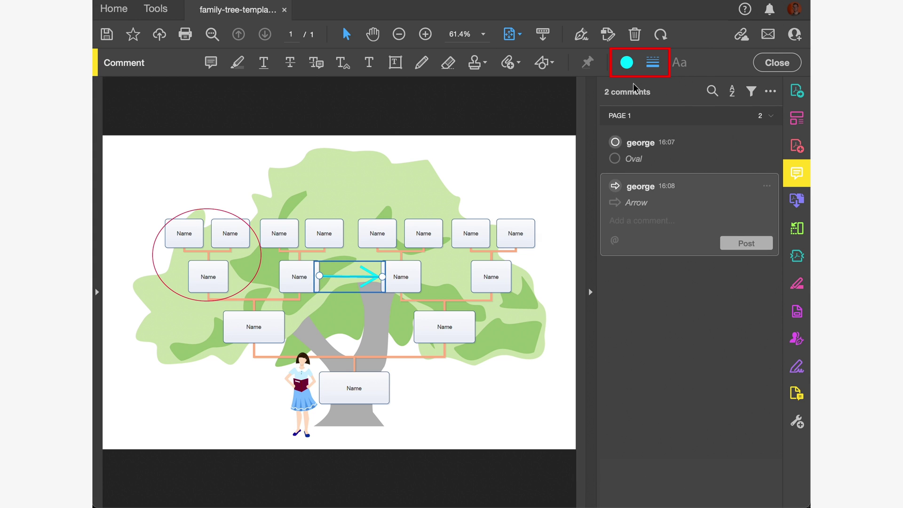
left_click(626, 63)
left_click(650, 67)
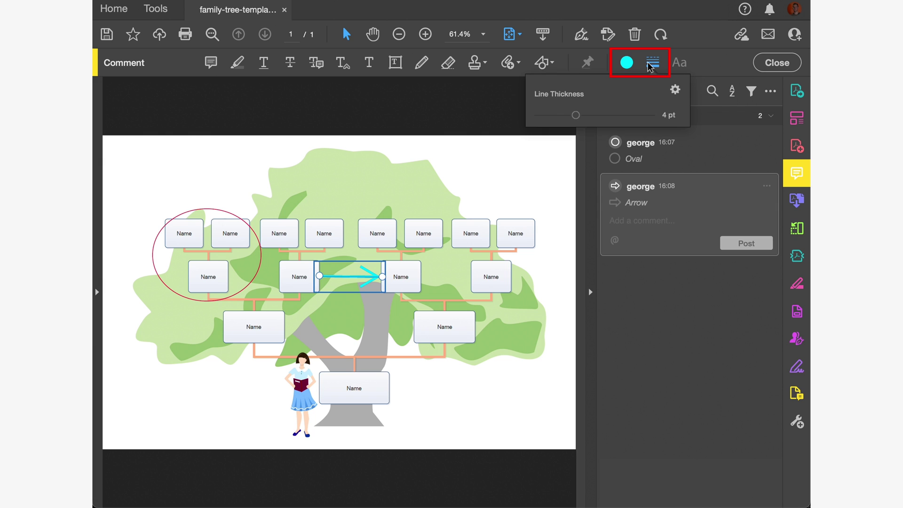
left_click(584, 117)
left_click(630, 67)
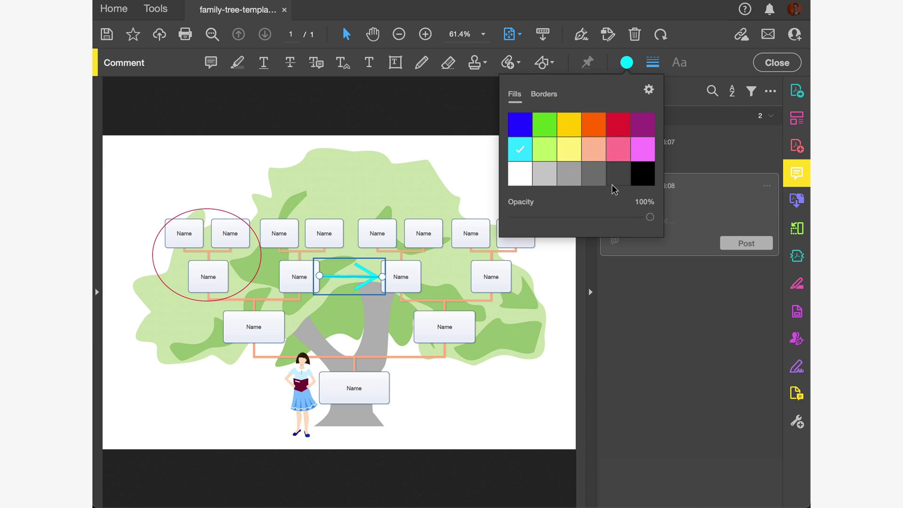
left_click_drag(650, 217, 629, 223)
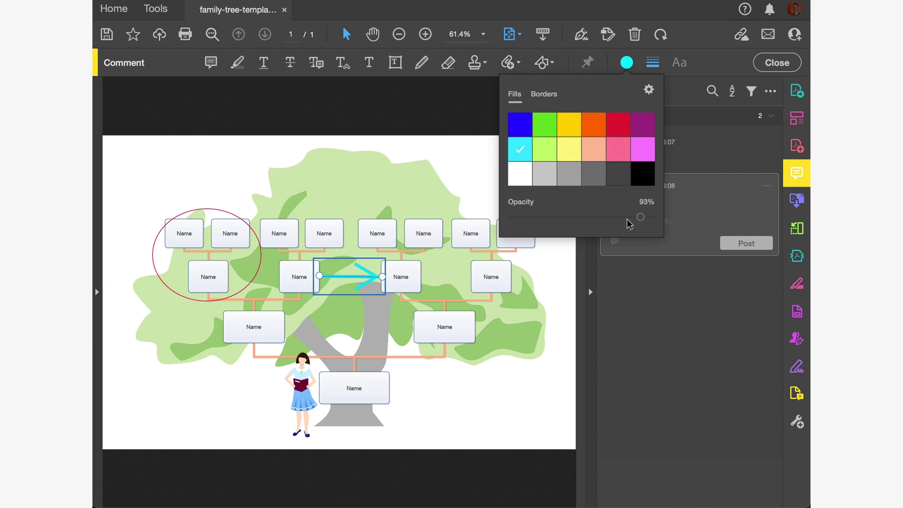
left_click(703, 429)
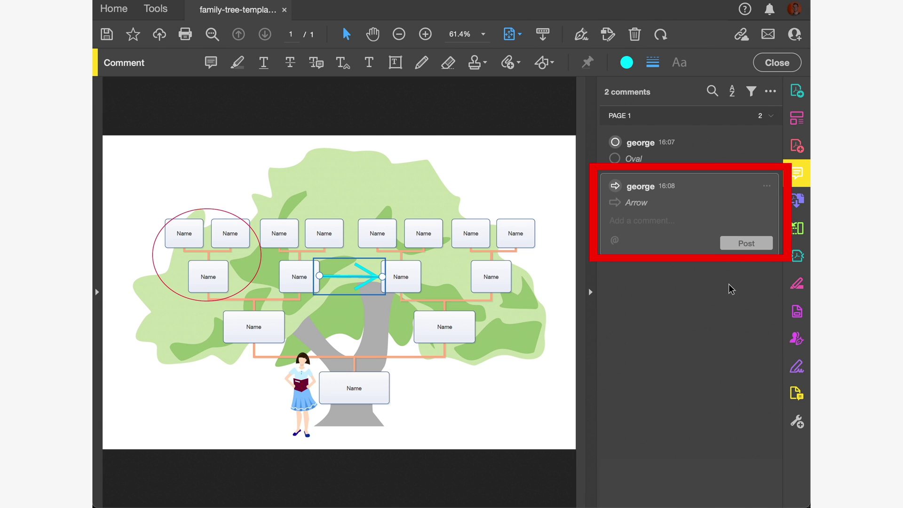
Start a comment on the arrow with the text "con".
left_click(652, 221)
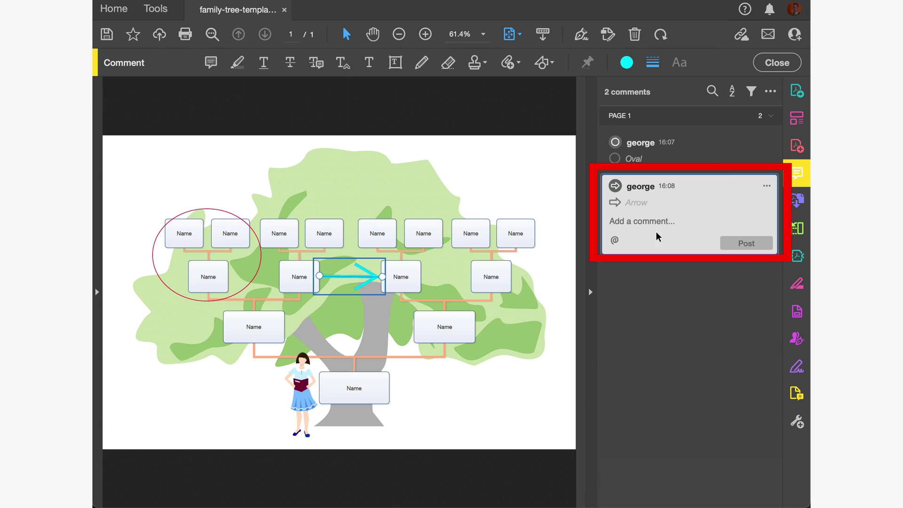
type("con")
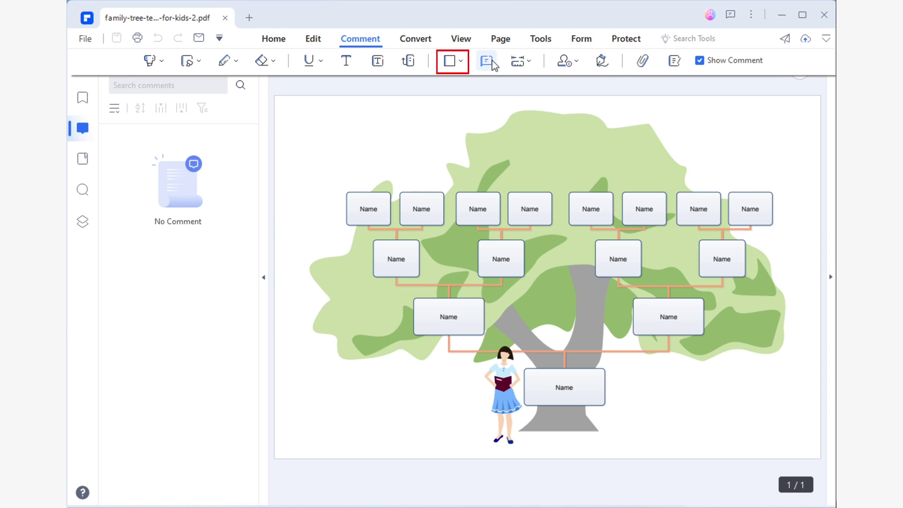
In PDFelement, draw an arrow between the two middle Name boxes of the second row and color it red.
left_click(460, 61)
left_click(478, 108)
left_click_drag(525, 257, 572, 257)
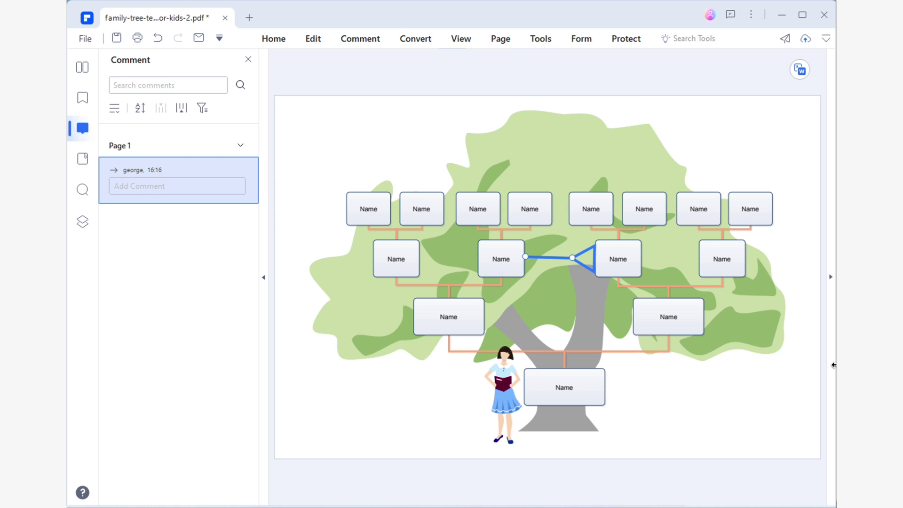
left_click(826, 303)
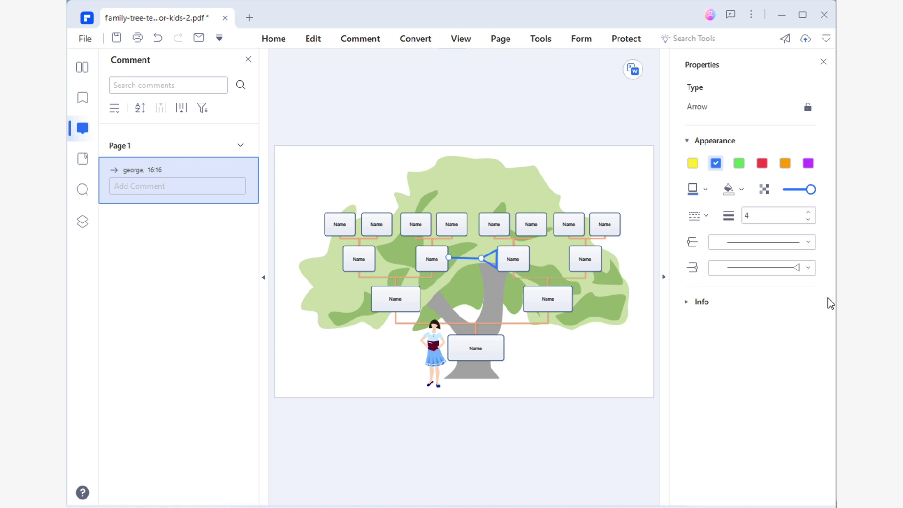
left_click(762, 165)
Give the arrow a forward-pointing triangular head at its end and a perpendicular bar at its start.
left_click(808, 243)
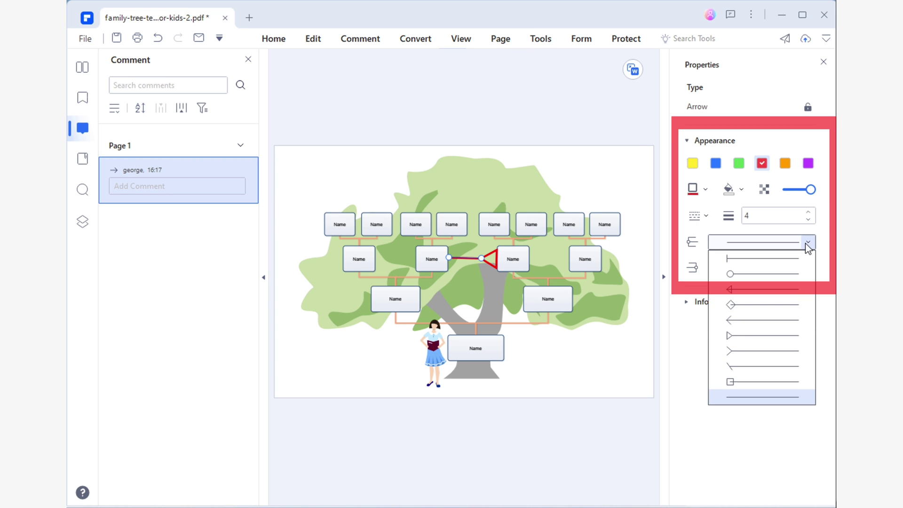
left_click(808, 265)
left_click(808, 266)
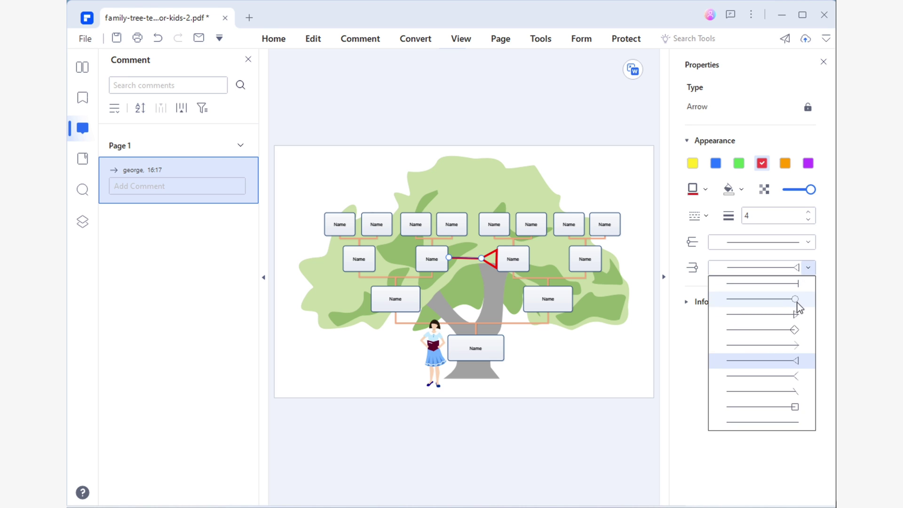
left_click(798, 314)
left_click(807, 242)
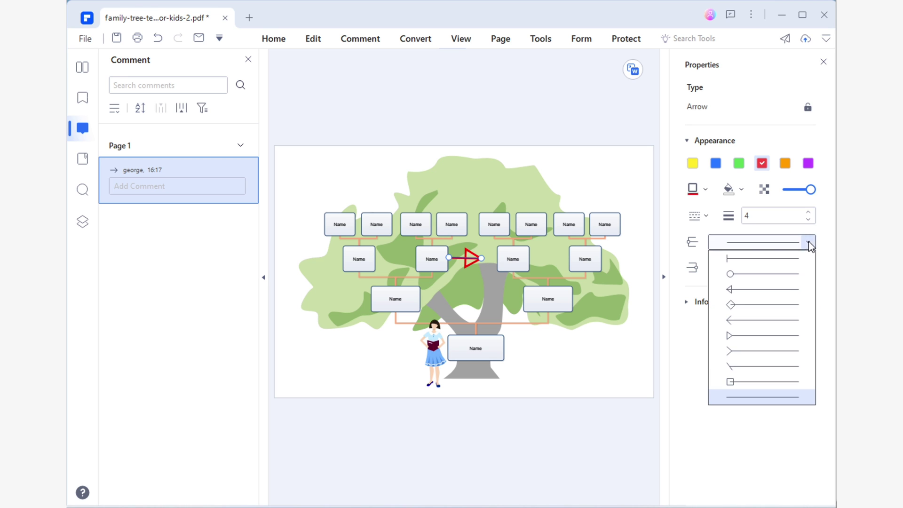
left_click(788, 258)
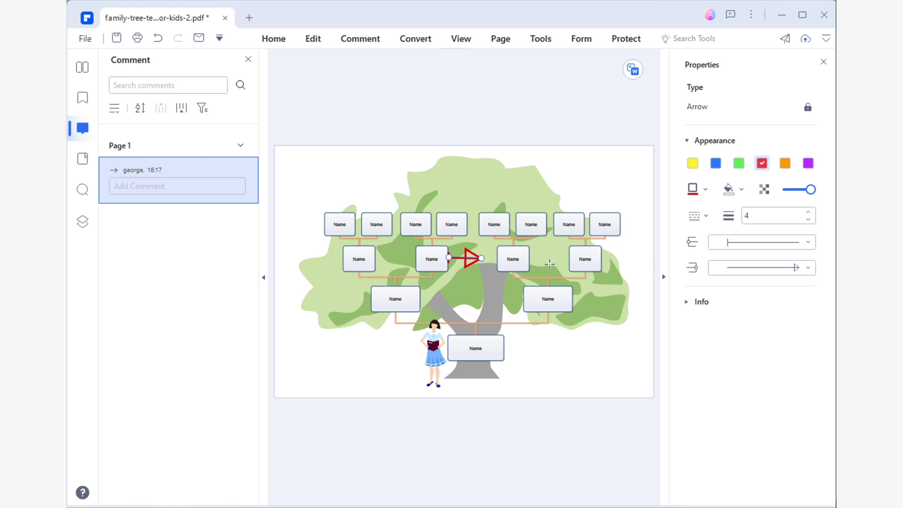
Extend the arrow's tip to the edge of the target Name box and set its line thickness to 3.
left_click_drag(483, 258, 497, 256)
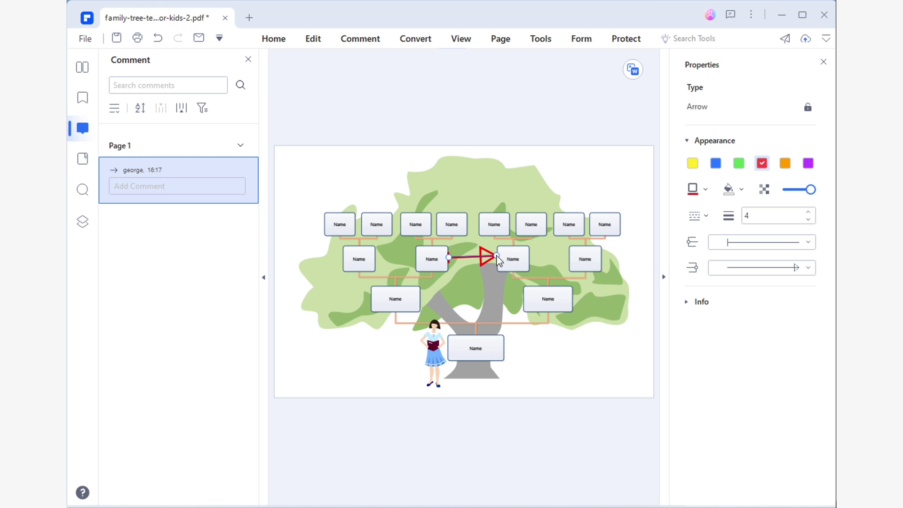
left_click(808, 220)
Add an oval enclosing the leftmost two top-row Name boxes and the box linked below them.
left_click(360, 38)
left_click(454, 59)
left_click(486, 157)
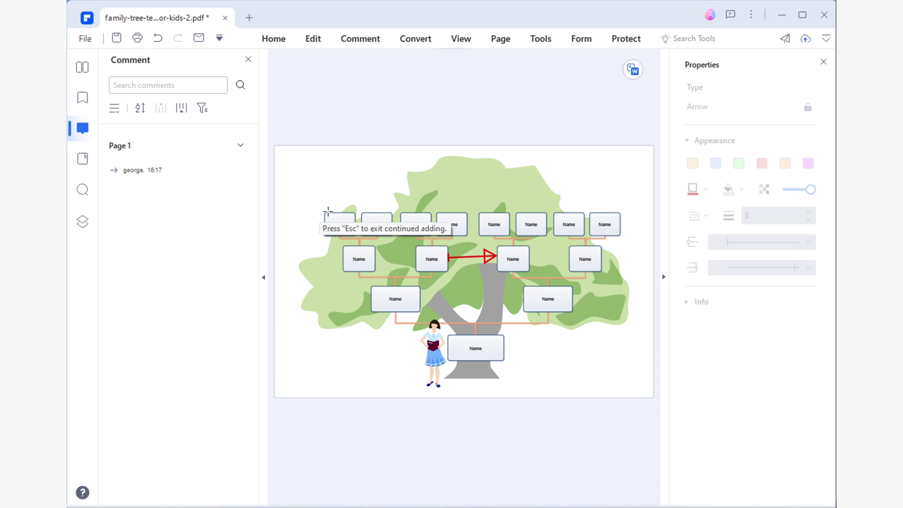
left_click_drag(320, 212, 399, 275)
Place two speech bubbles, one over the fork of the trunk and one in the blank area right of the trunk.
left_click(361, 39)
left_click(461, 62)
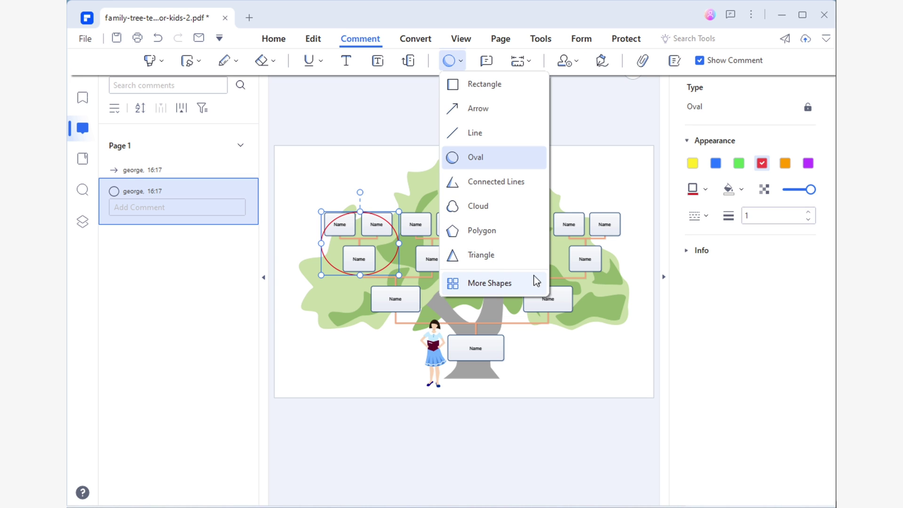
mouse_move(539, 285)
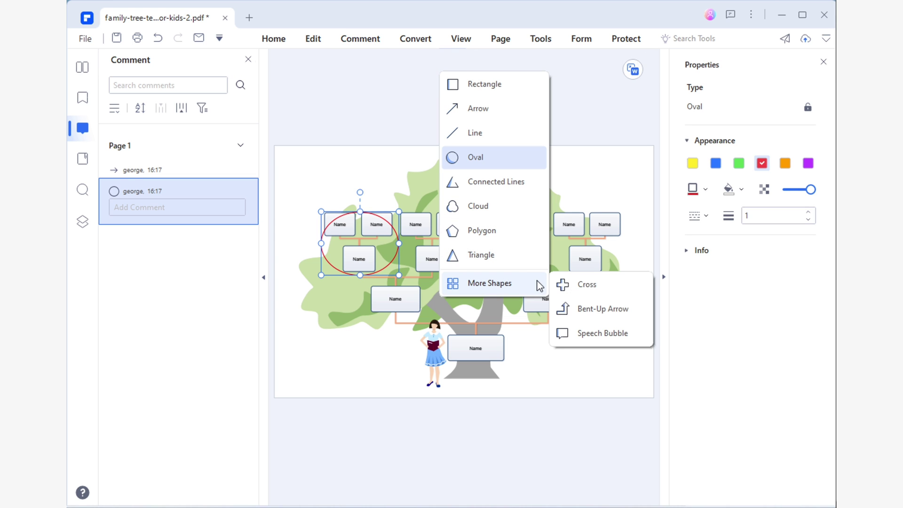
left_click(596, 333)
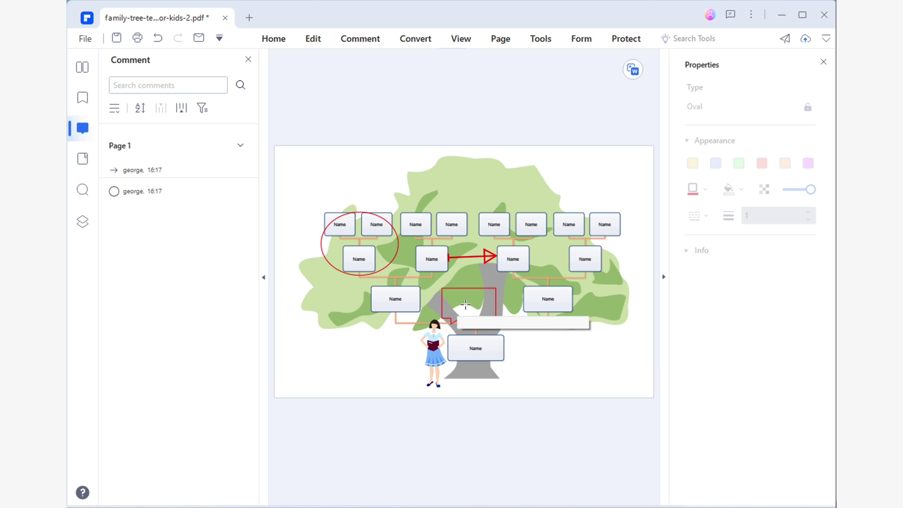
left_click(469, 303)
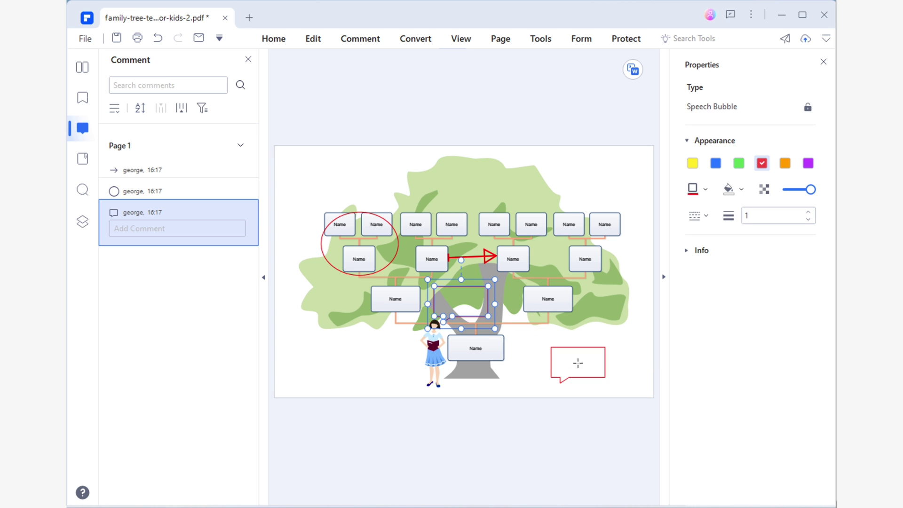
left_click(571, 347)
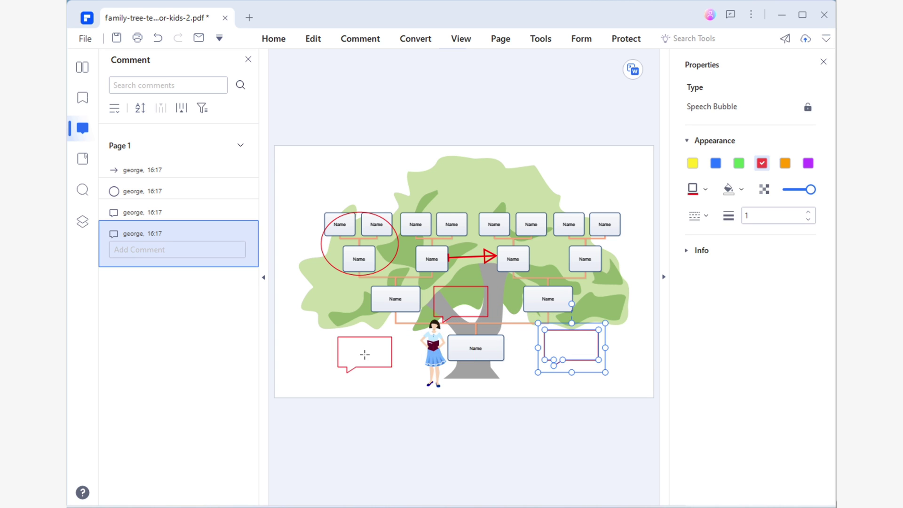
key("Escape")
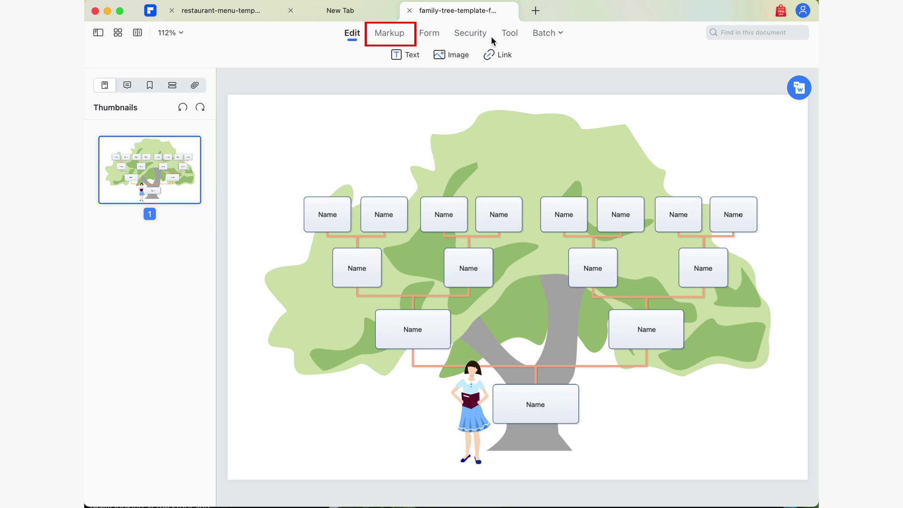
Draw a red oval with the markup shapes and move it over the three linked Name boxes at the upper left.
left_click(390, 33)
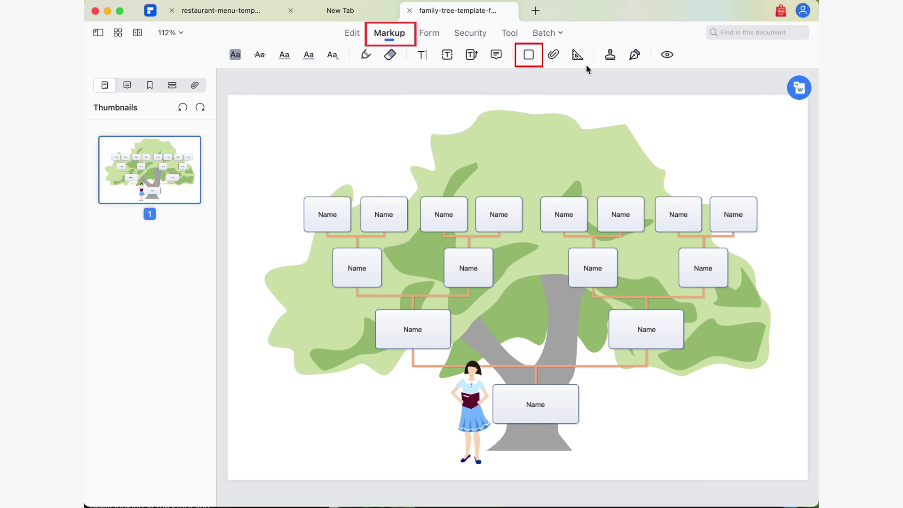
left_click(527, 61)
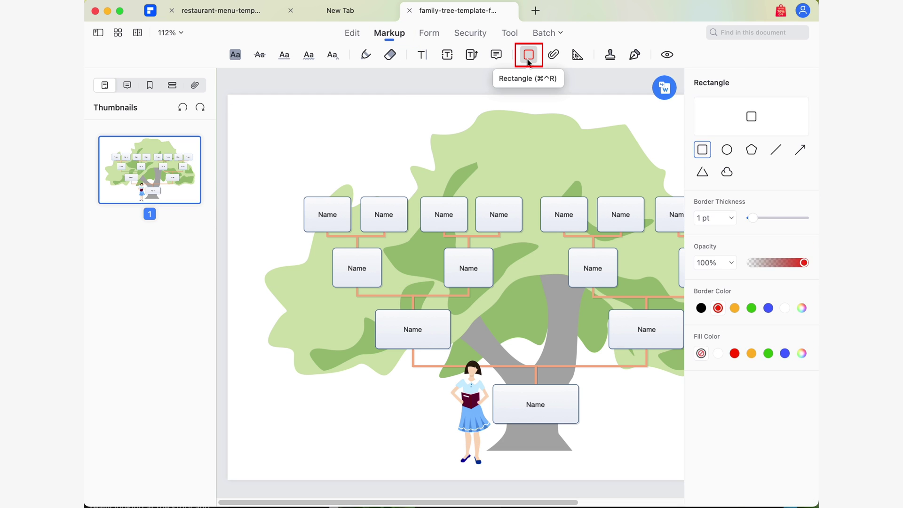
left_click(726, 152)
mouse_move(322, 202)
left_mouse_down()
mouse_move(447, 303)
mouse_move(453, 321)
left_mouse_up()
left_click_drag(393, 266, 357, 241)
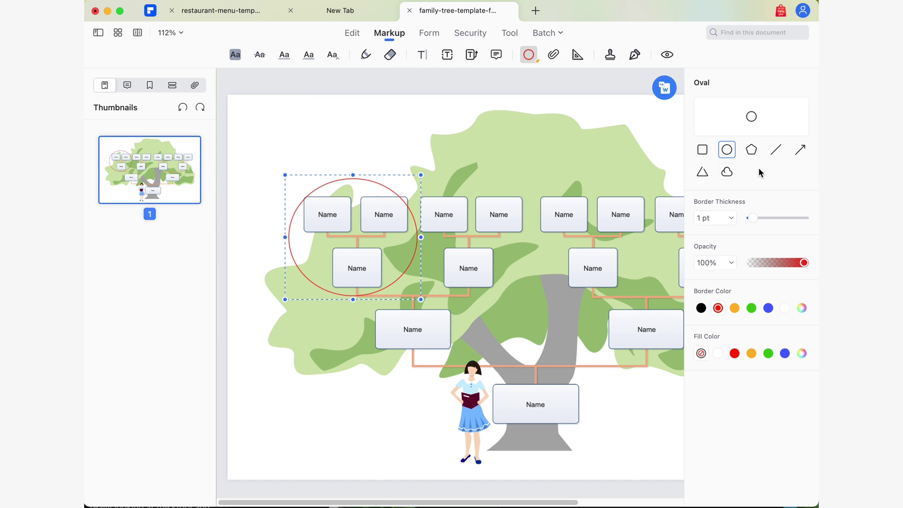
Draw a red arrow joining the second-row Name boxes on either side of the gap and set its thickness to 3.5 pt.
left_click(797, 150)
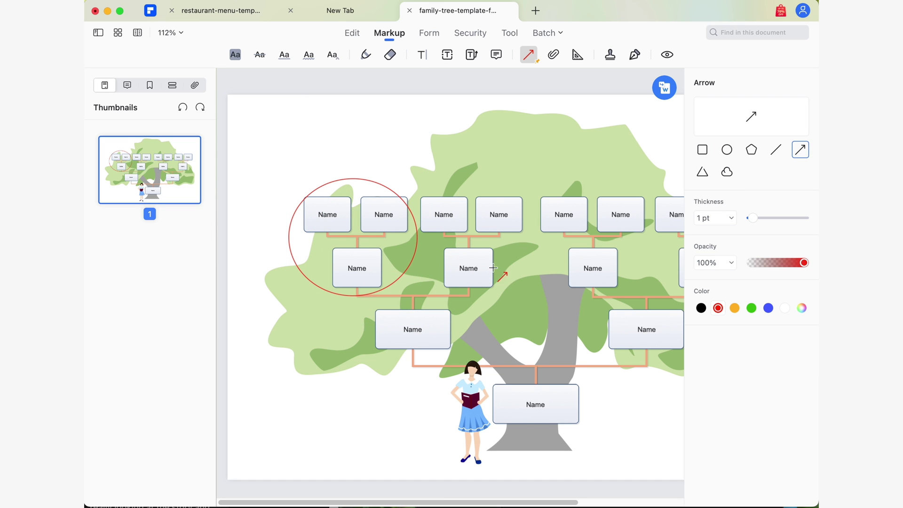
left_click_drag(495, 265, 568, 266)
left_click_drag(753, 217, 764, 220)
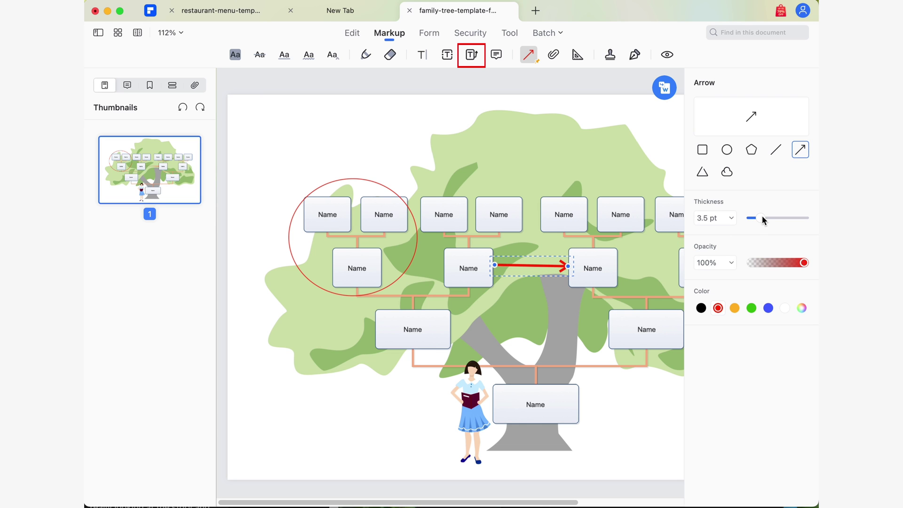
Change the color of the arrow between the second-row Name boxes to blue.
left_click(768, 308)
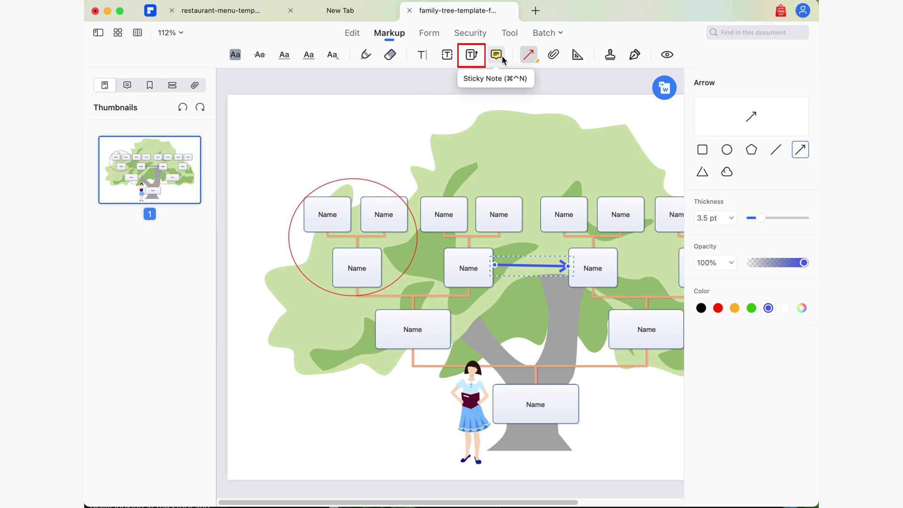
Add a text callout reading "good work!" in the upper tree crown and aim its arrow tip at the fourth top-row Name box.
left_click(472, 55)
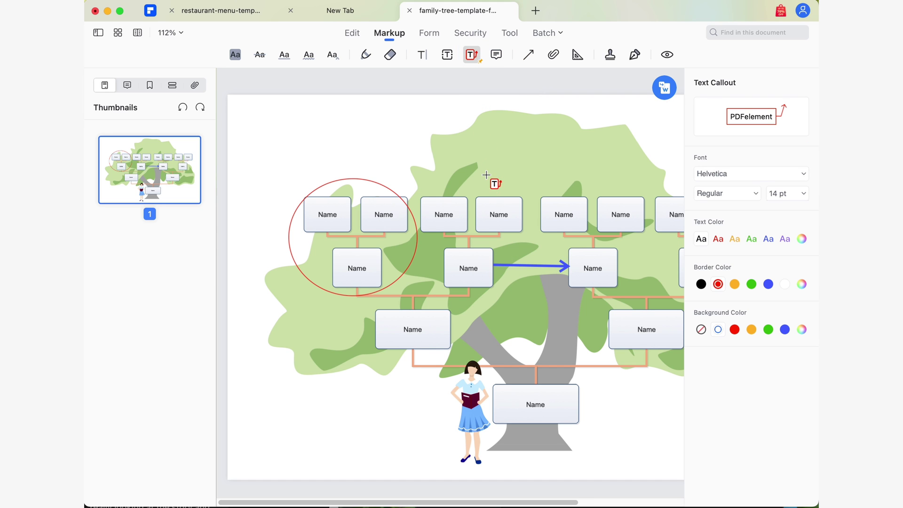
left_click_drag(475, 167, 551, 155)
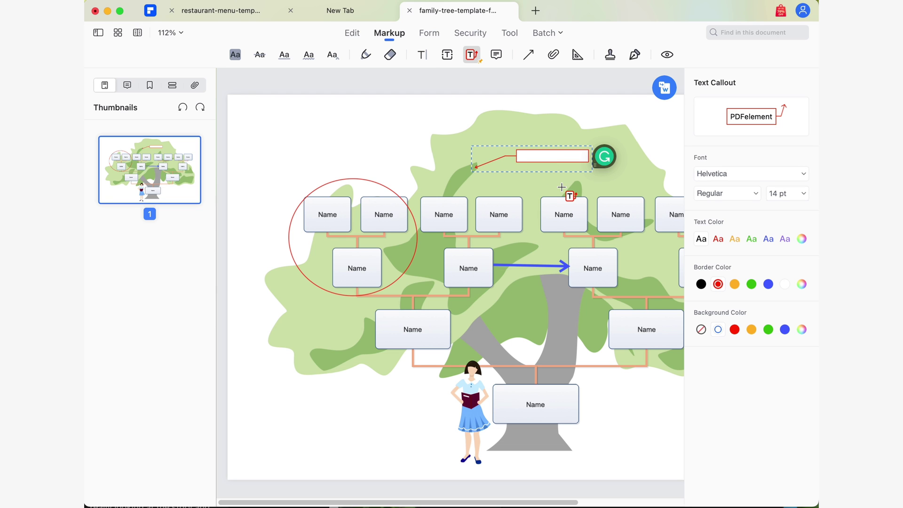
type("good work!")
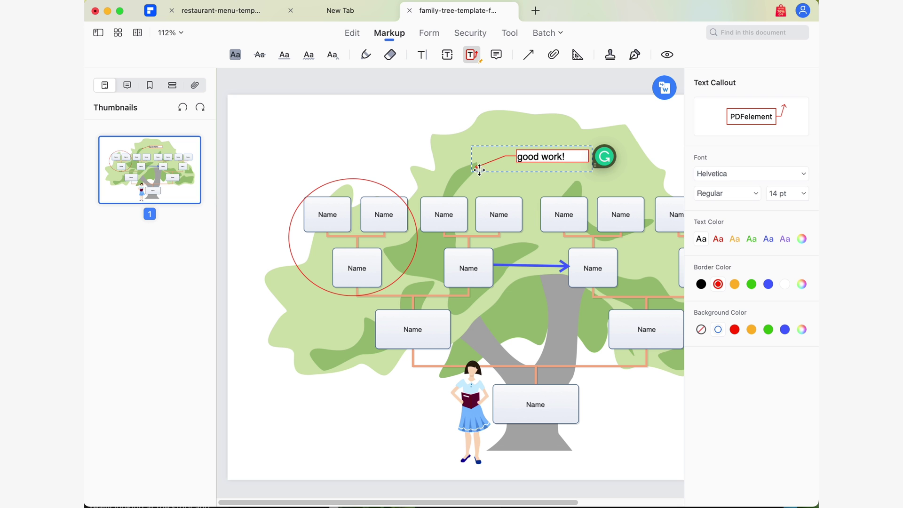
left_click_drag(479, 170, 521, 198)
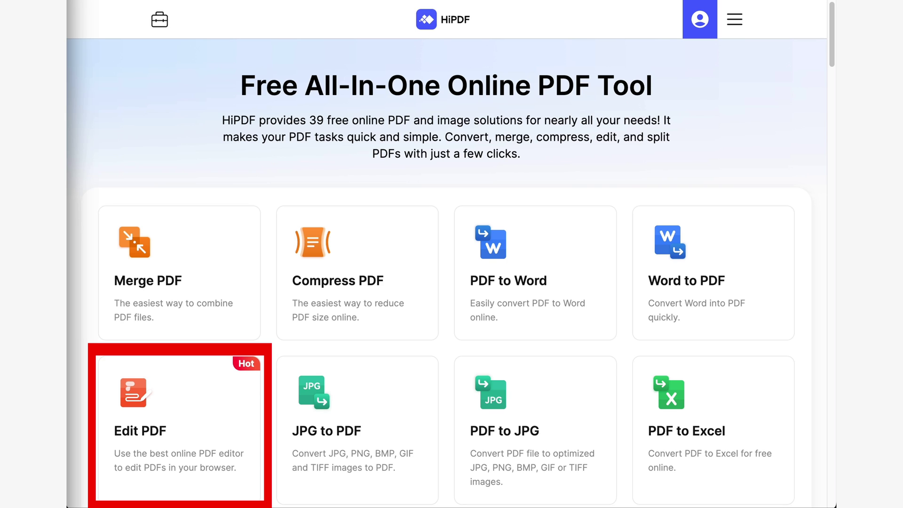
Switch to HiPDF's online PDF editor and load the family tree PDF for editing.
left_click(199, 469)
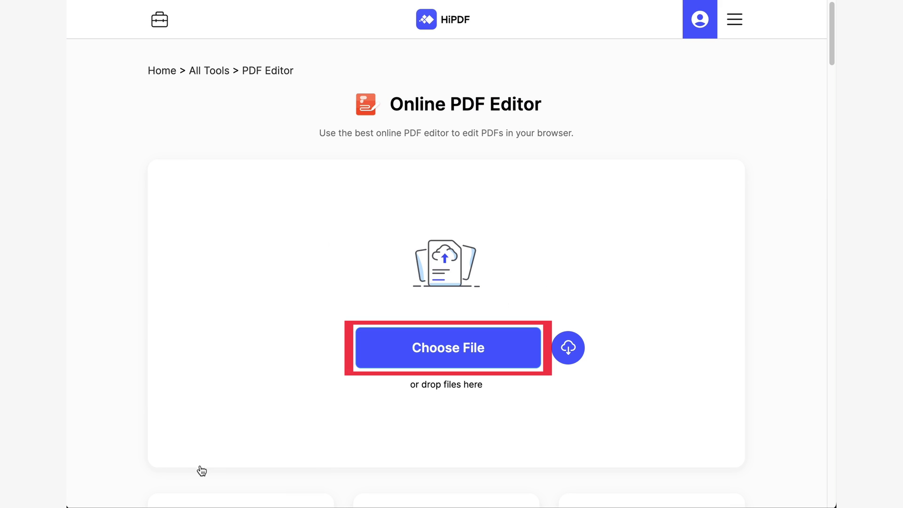
left_click(475, 345)
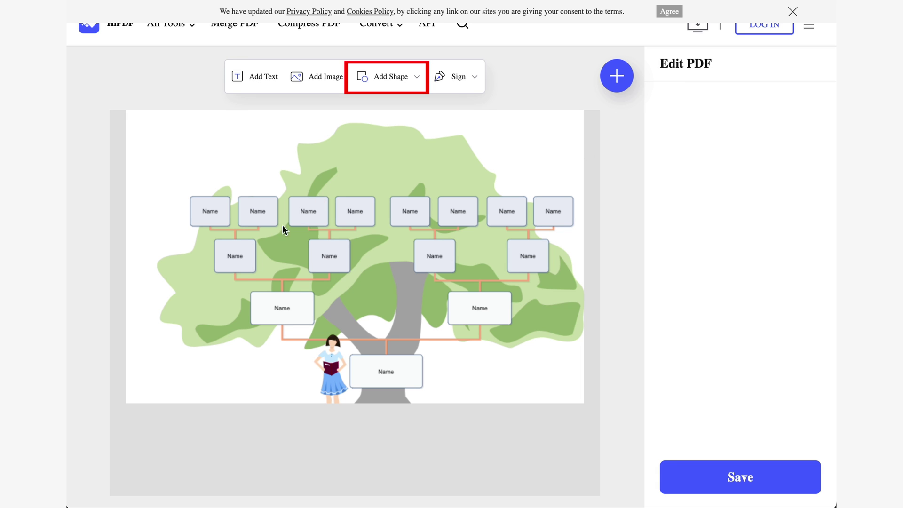
Add a circle shape and move it over the three linked Name boxes at the upper left of the tree.
mouse_move(418, 74)
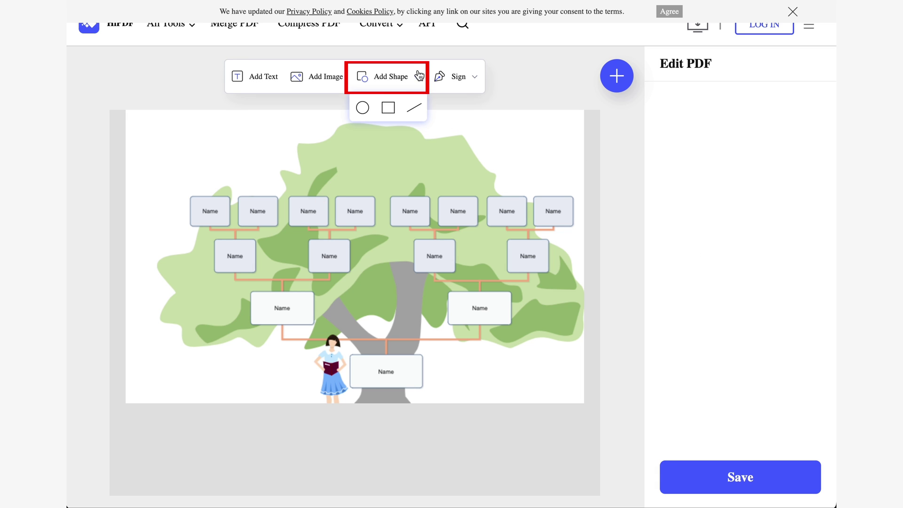
left_click(358, 117)
left_click_drag(374, 269, 254, 263)
Give the circle a thicker red outline and shift it slightly up and left around the linked Name boxes.
left_click(256, 321)
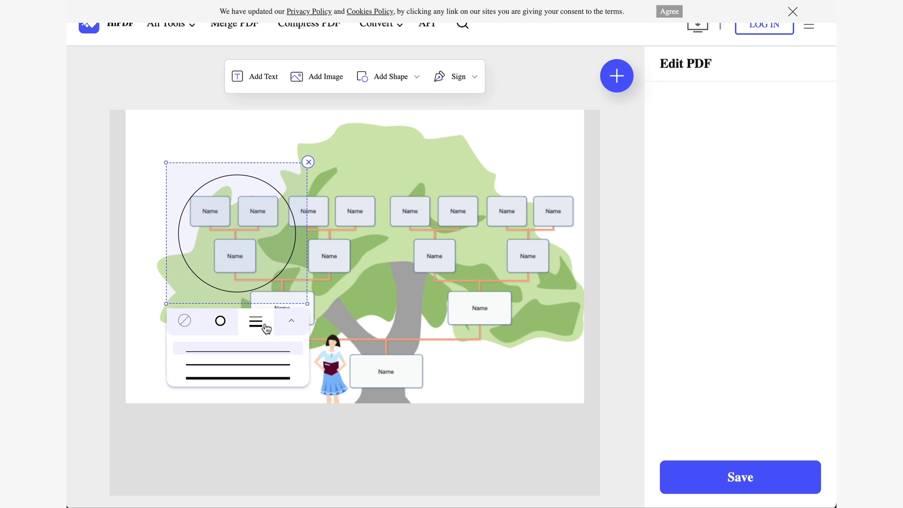
left_click(264, 352)
left_click(221, 321)
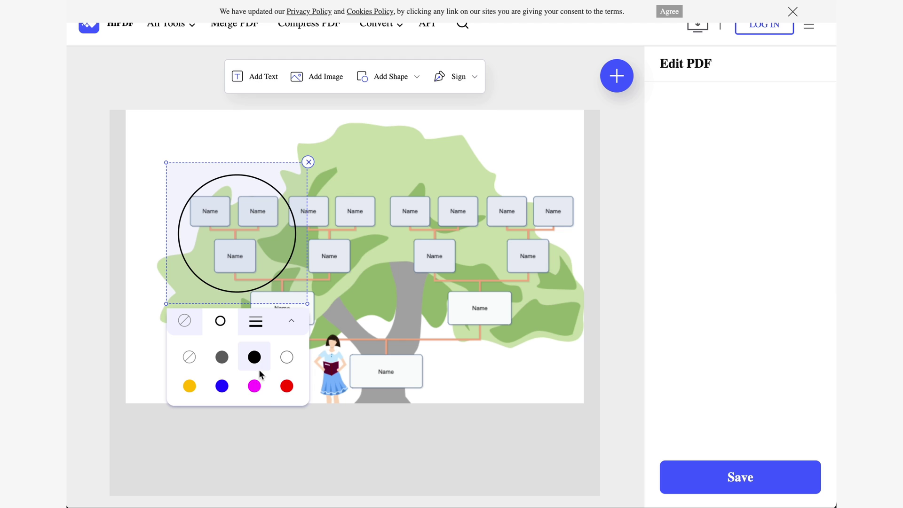
left_click(289, 384)
left_click_drag(228, 267, 223, 260)
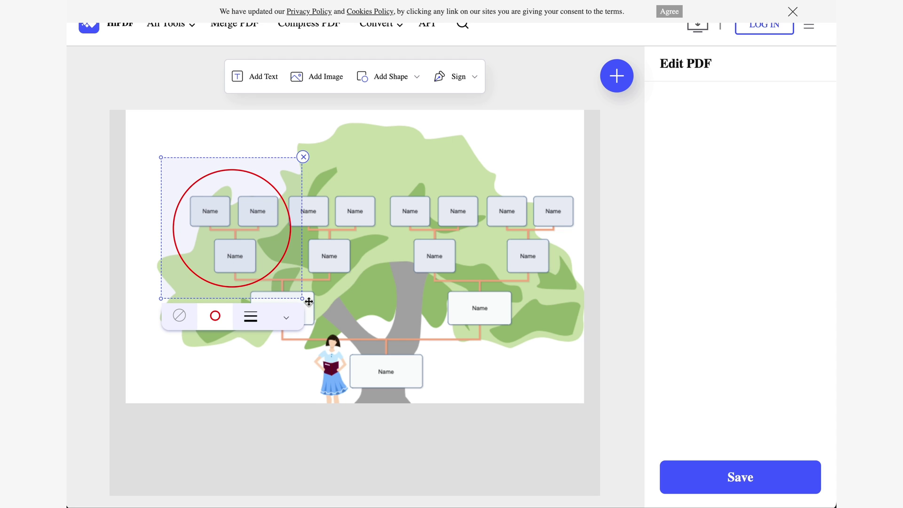